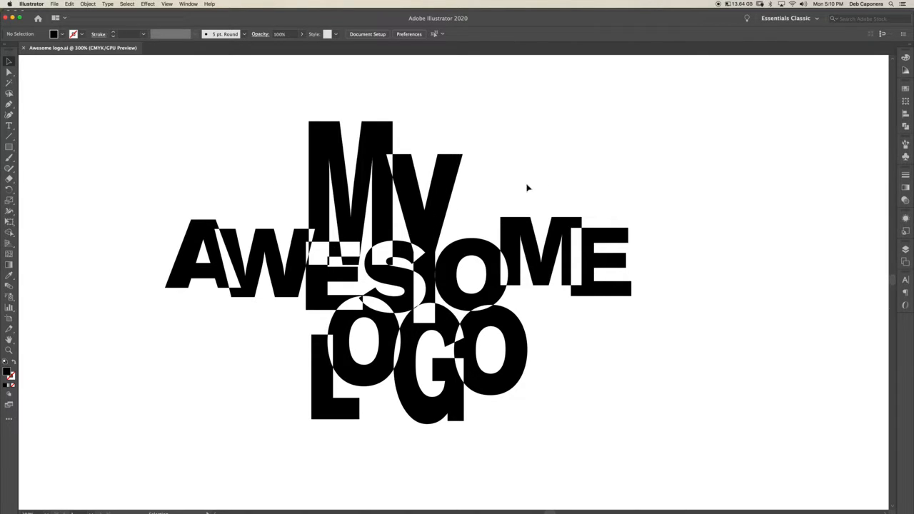
# - Display the Pathfinder options alongside the logo artwork
pyautogui.click(906, 127)
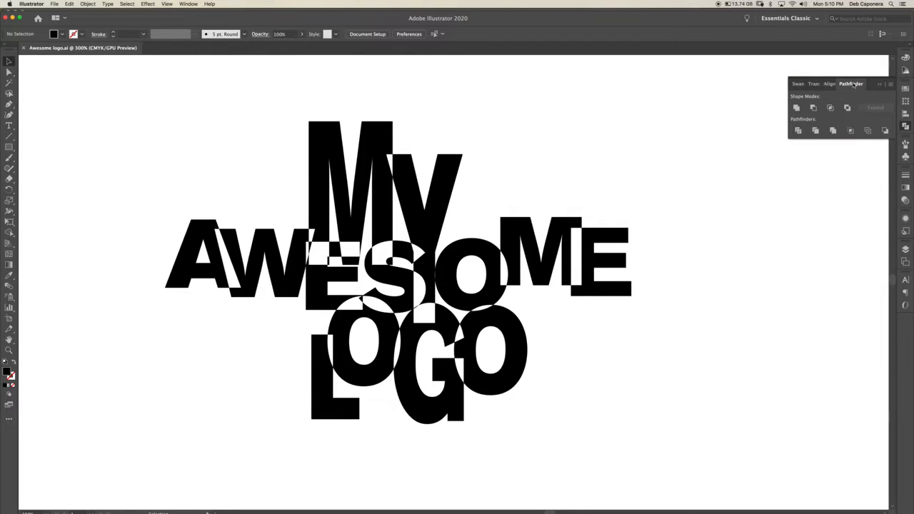
pyautogui.moveTo(856, 85); pyautogui.dragTo(881, 85)
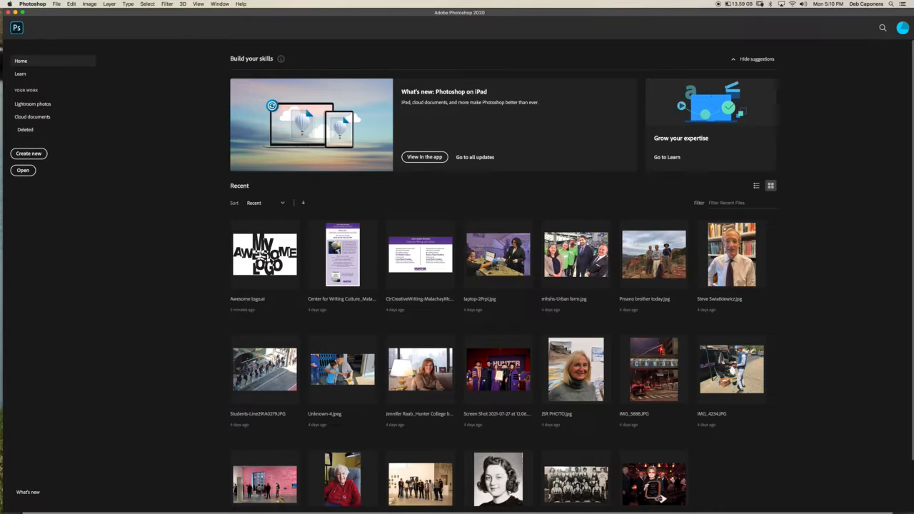
# - Open Awesome logo.ai in Photoshop, importing the page at a resolution of 300 pixels/inch
pyautogui.moveTo(913, 243); pyautogui.dragTo(15, 202)
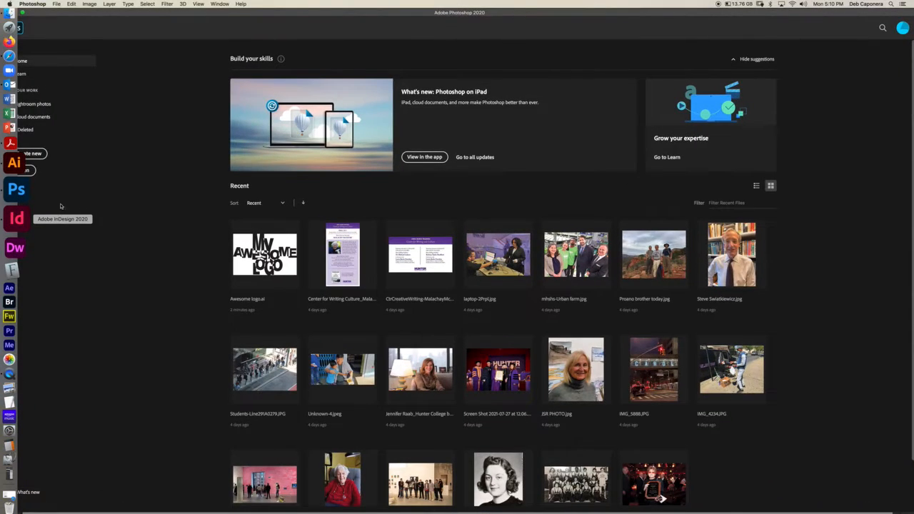
pyautogui.moveTo(913, 255); pyautogui.dragTo(22, 200)
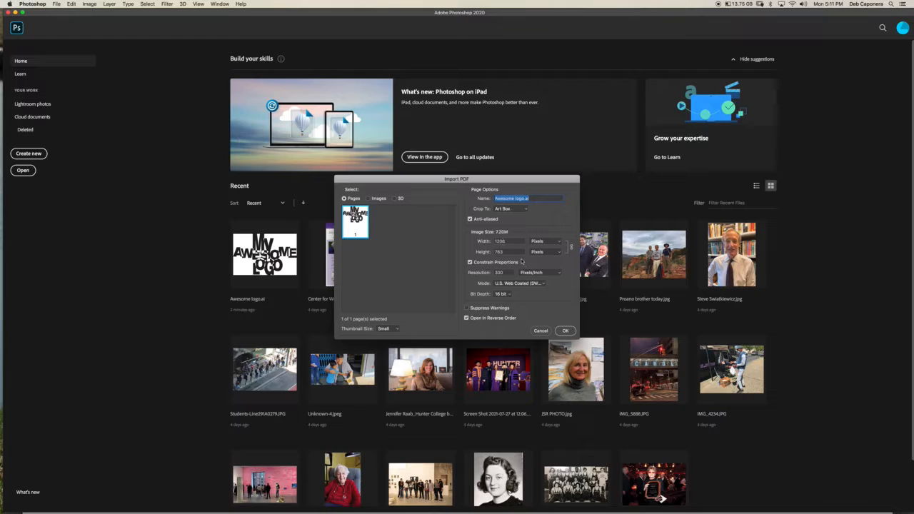
pyautogui.click(500, 272)
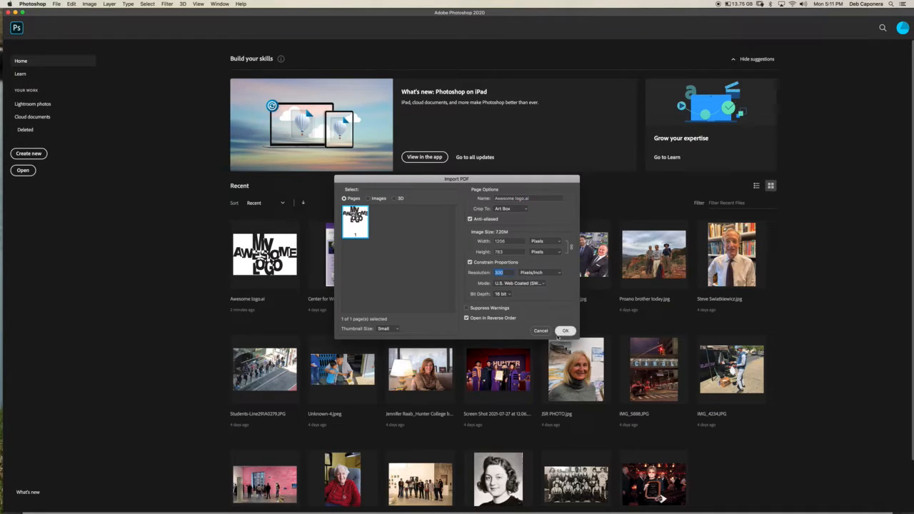
pyautogui.press('Return')
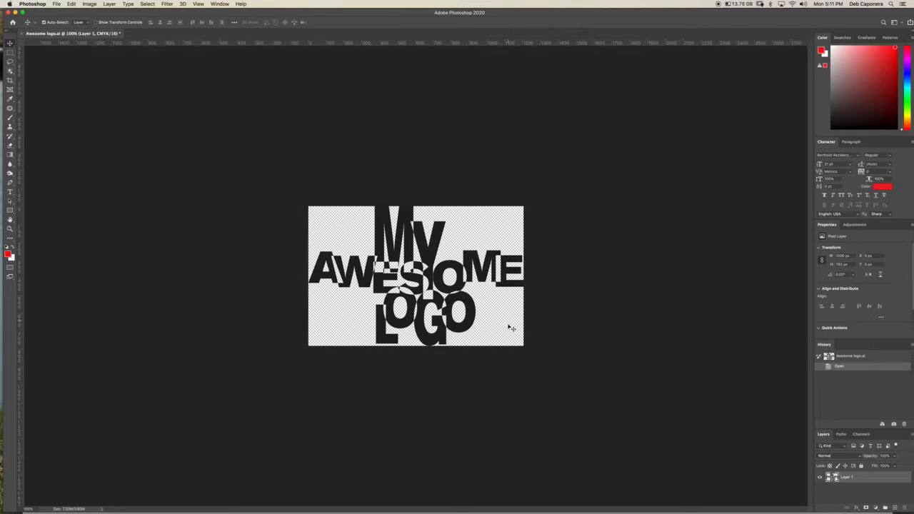
pyautogui.doubleClick(452, 13)
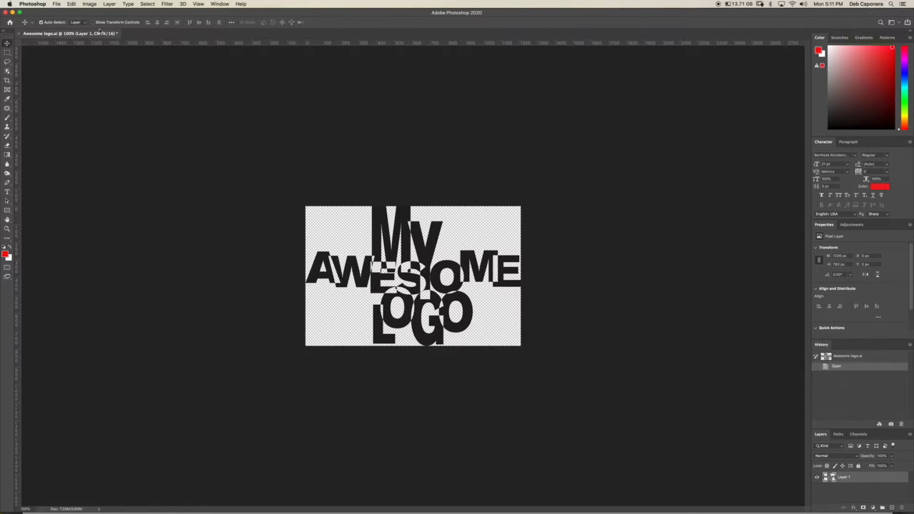
# - Convert the logo image to Grayscale, discarding its color information, and change it to 8 Bits/Channel
pyautogui.click(91, 4)
pyautogui.moveTo(91, 12)
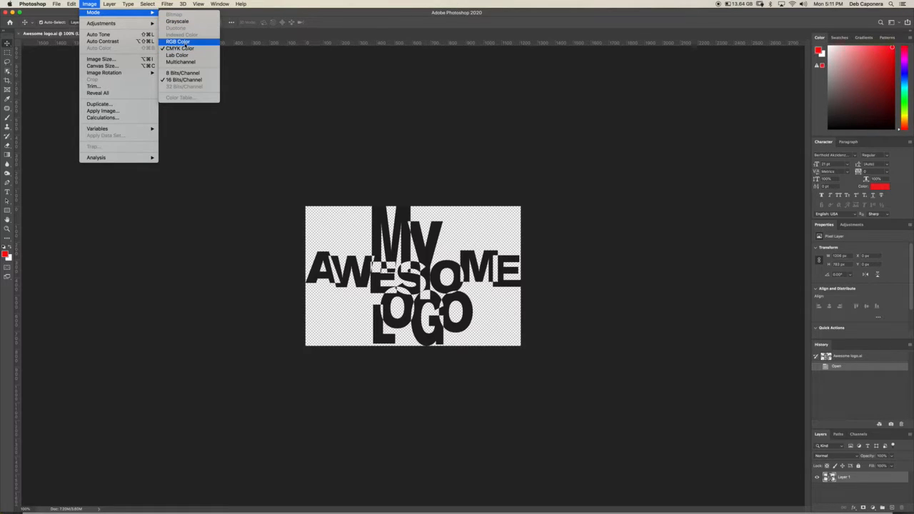
pyautogui.click(184, 23)
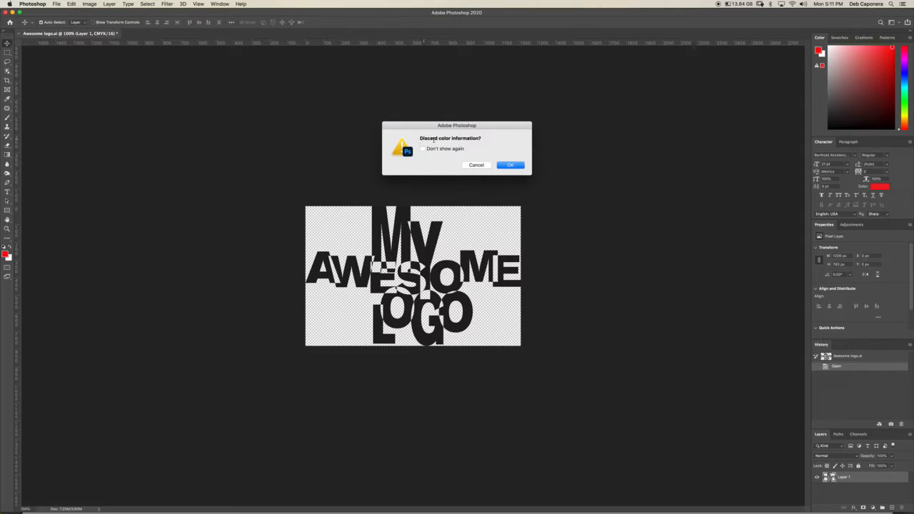
pyautogui.click(512, 165)
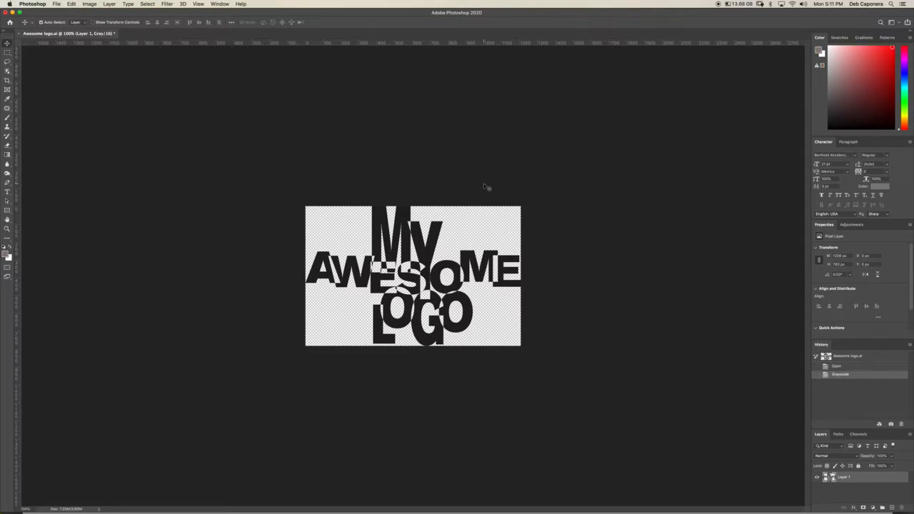
pyautogui.click(90, 4)
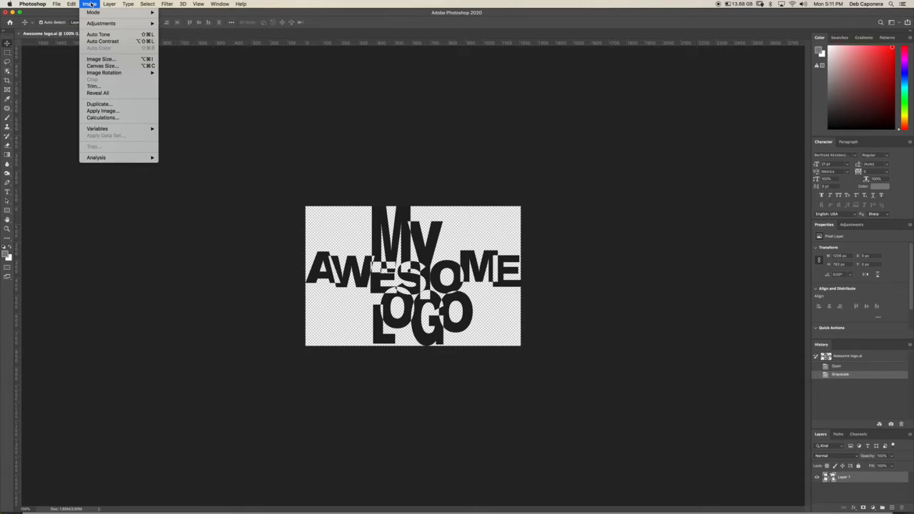
pyautogui.moveTo(92, 12)
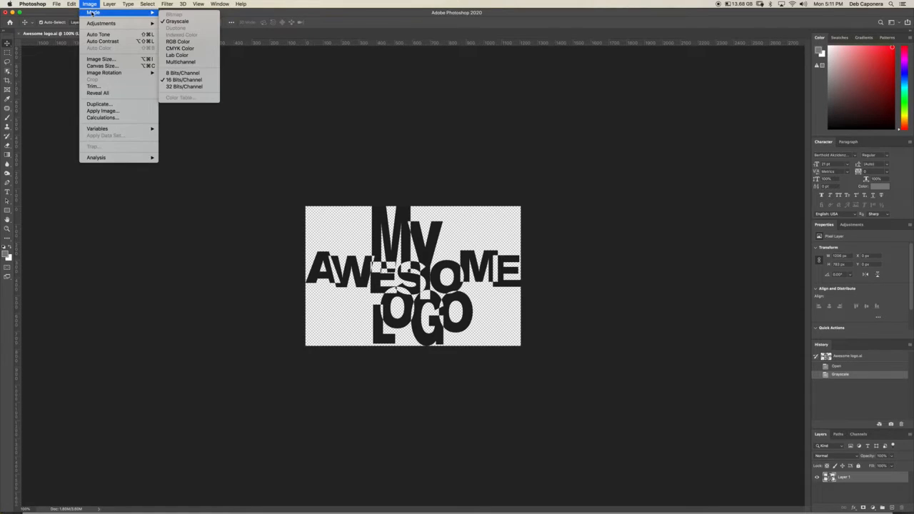
pyautogui.click(182, 73)
# - Convert the logo to Bitmap mode with flattened layers, 300 pixels/inch output and the 50% Threshold method
pyautogui.click(91, 5)
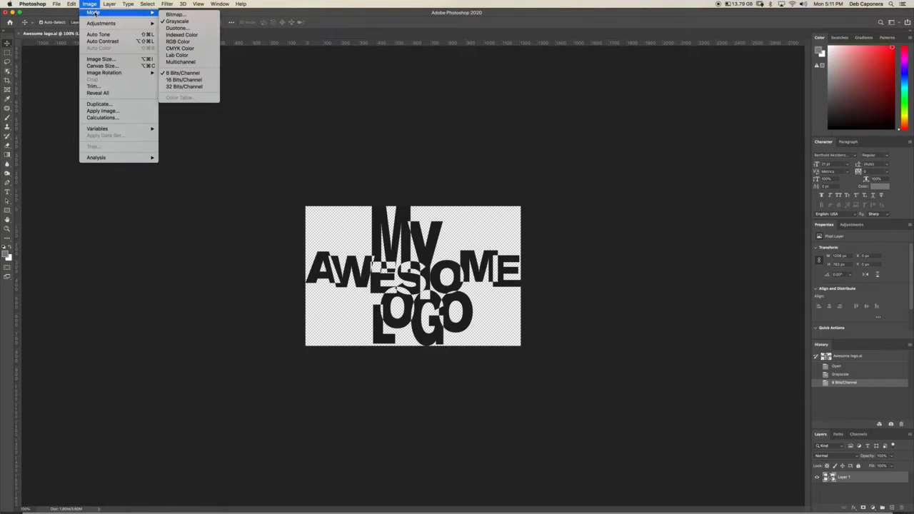
pyautogui.moveTo(94, 13)
pyautogui.click(176, 15)
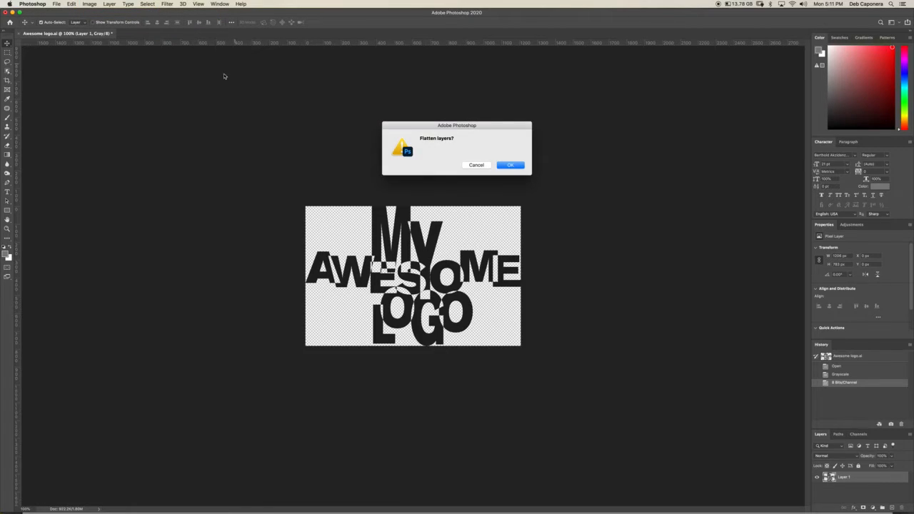
pyautogui.click(510, 166)
pyautogui.moveTo(449, 214); pyautogui.dragTo(436, 129)
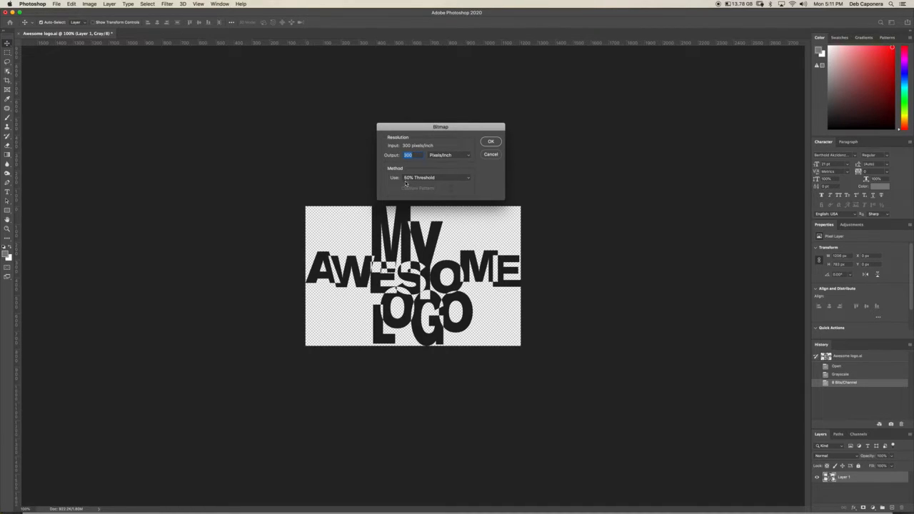
pyautogui.click(468, 178)
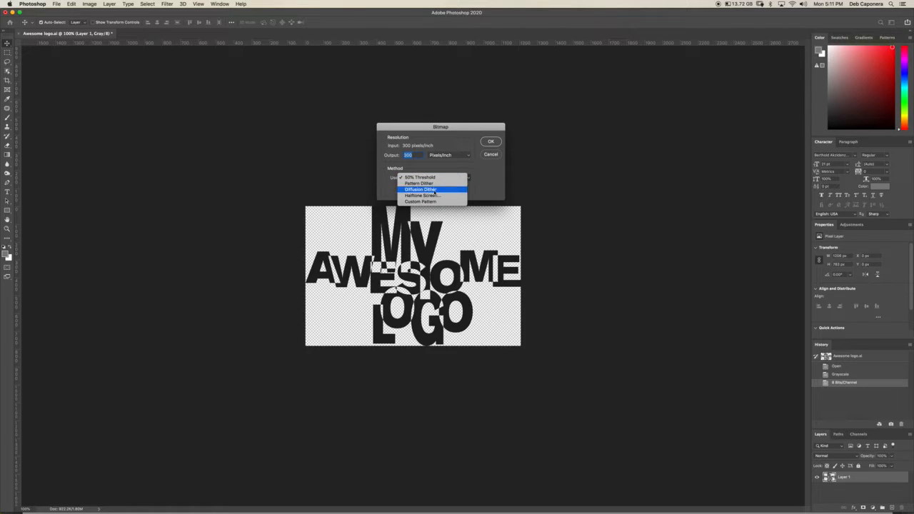
pyautogui.click(418, 178)
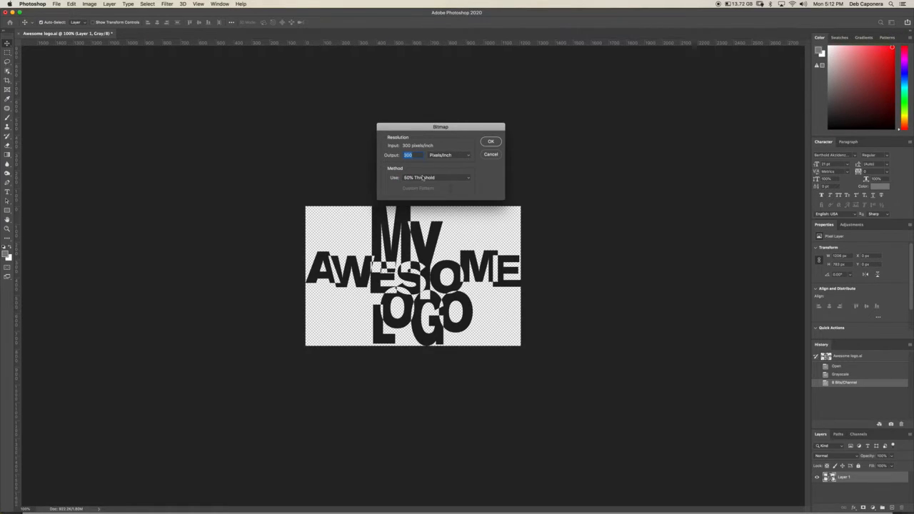
pyautogui.click(492, 142)
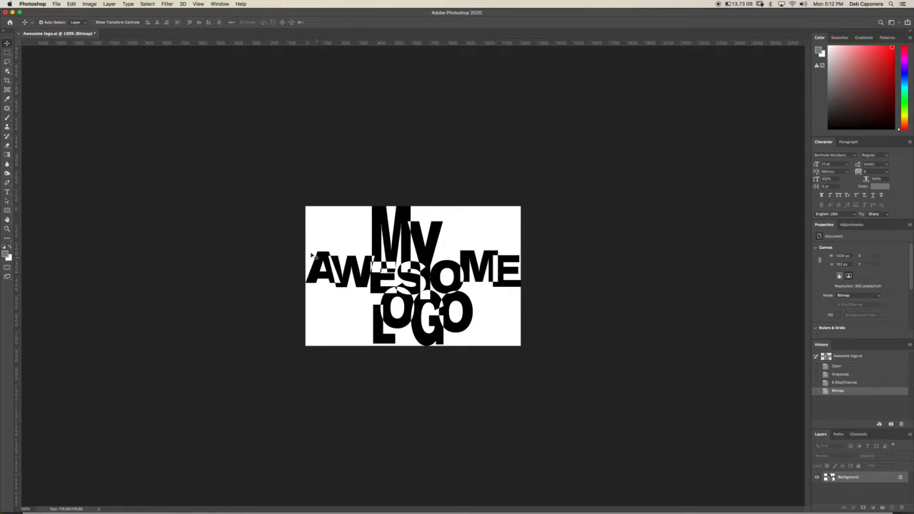
# - Save the bitmap to the Desktop in TIFF format as Awesome logo.tif with no image compression
pyautogui.click(57, 4)
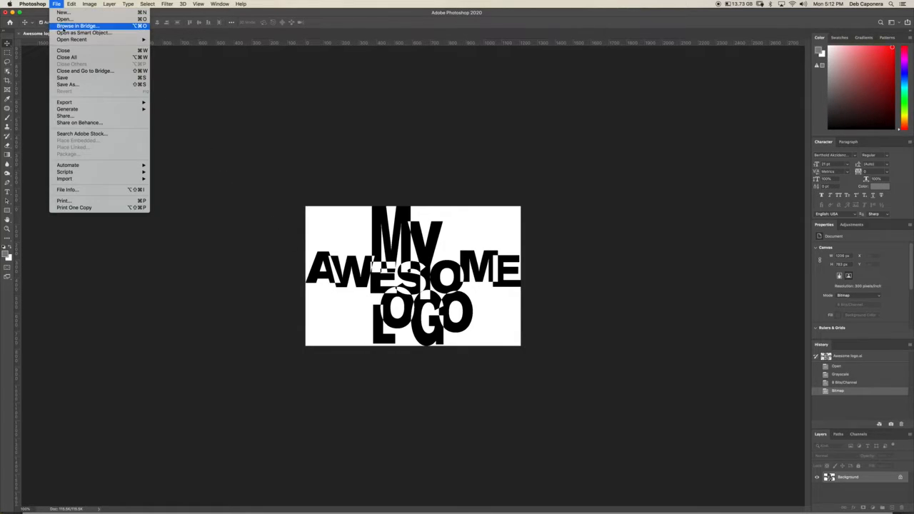
pyautogui.click(100, 85)
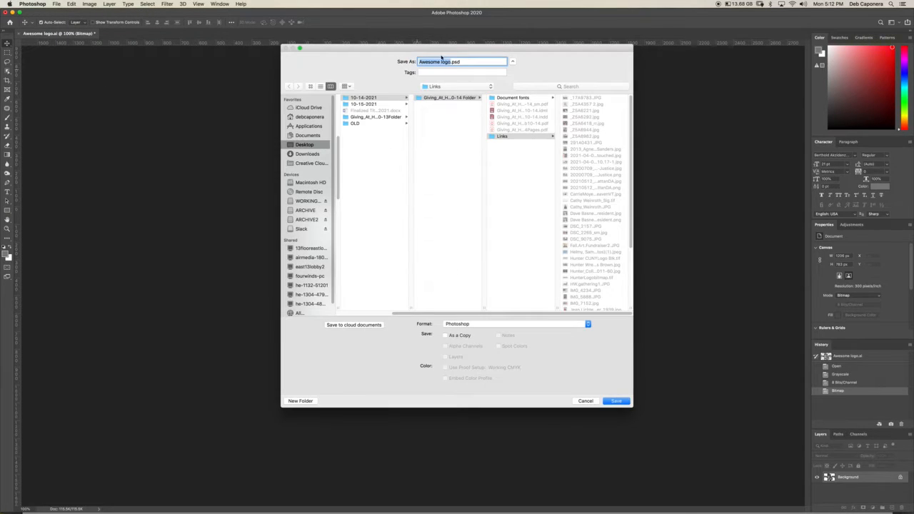
pyautogui.click(461, 324)
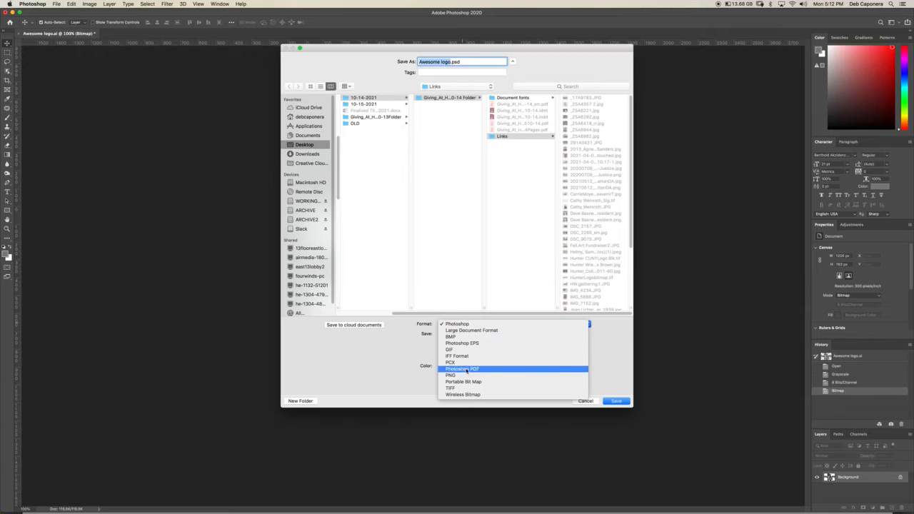
pyautogui.click(459, 398)
pyautogui.click(457, 62)
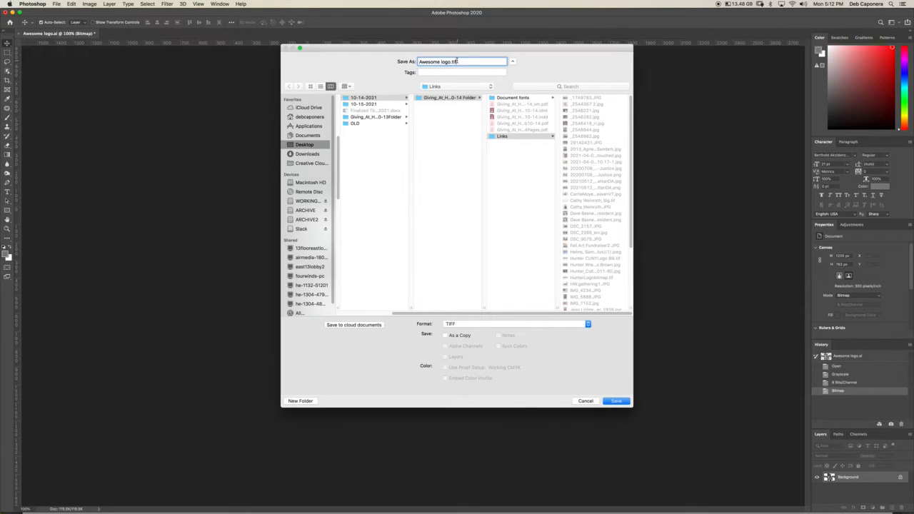
pyautogui.moveTo(368, 49); pyautogui.dragTo(357, 44)
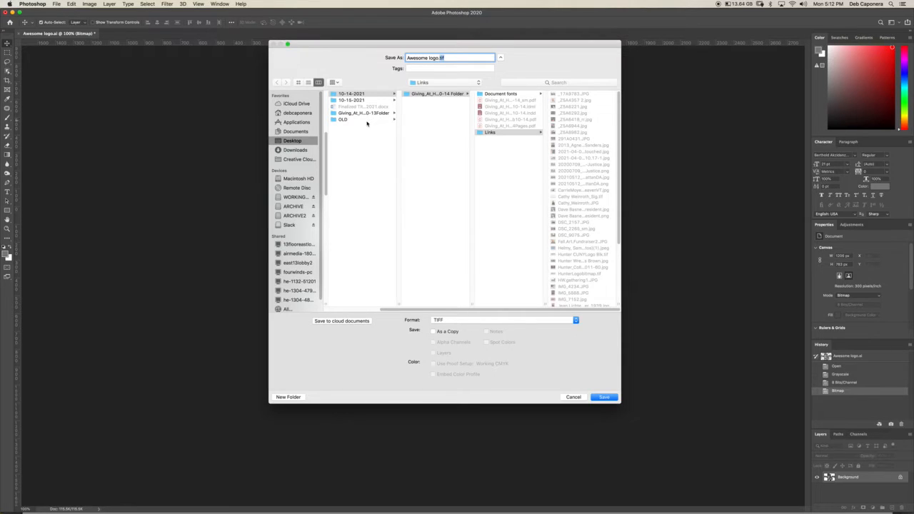
pyautogui.click(286, 142)
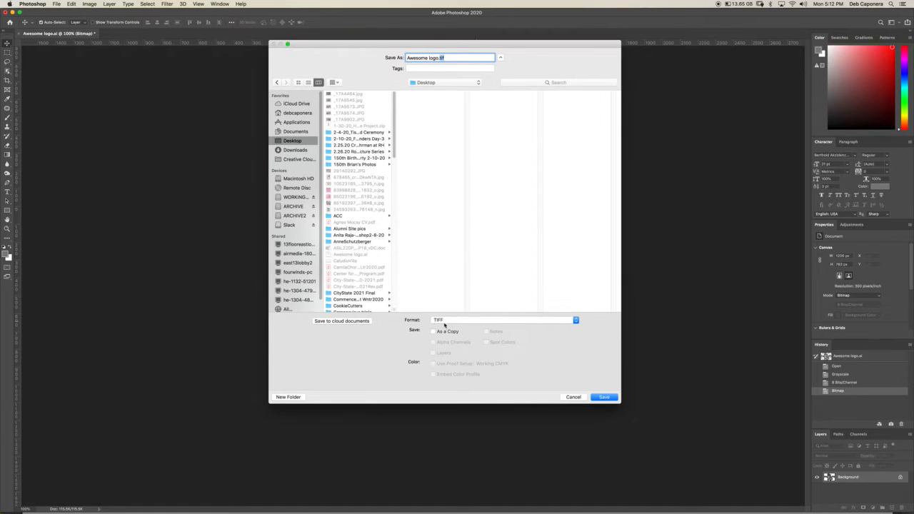
pyautogui.click(605, 397)
pyautogui.click(545, 218)
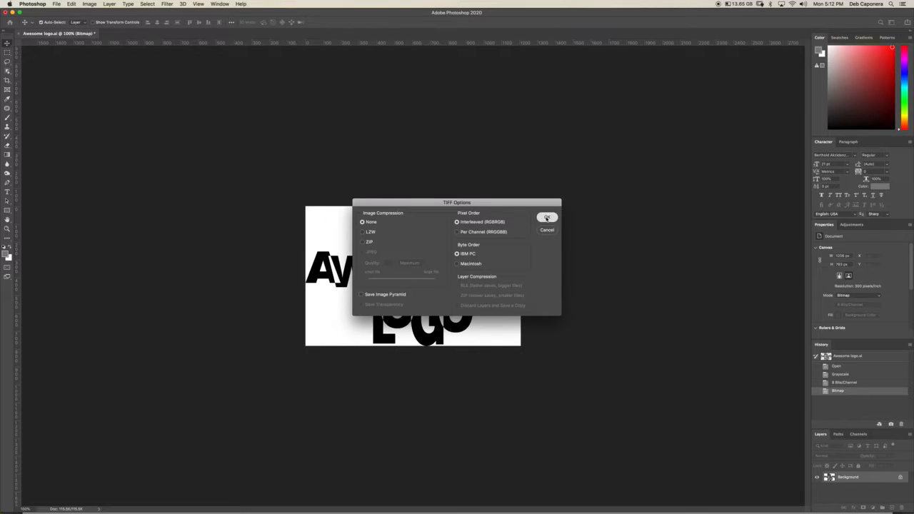
# - Switch to the blank InDesign document, moving the Photoshop and Illustrator windows out of the way
pyautogui.doubleClick(102, 13)
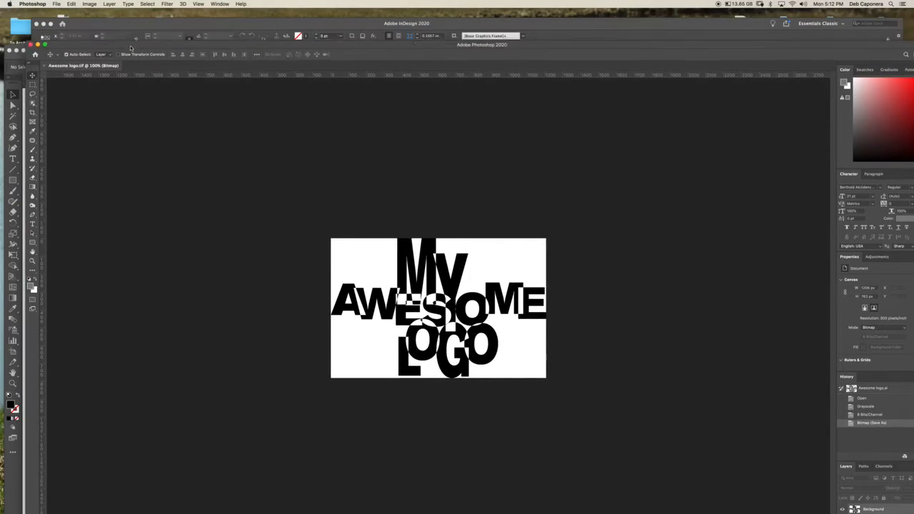
pyautogui.click(103, 50)
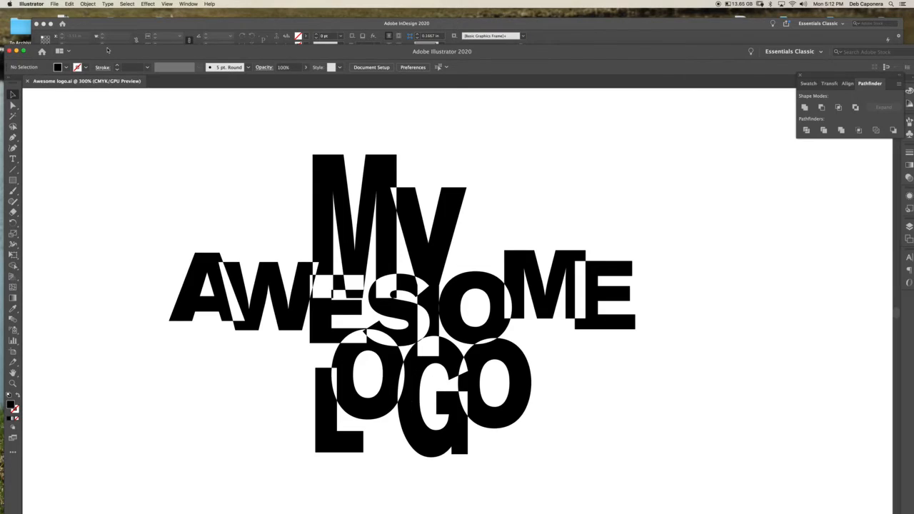
pyautogui.moveTo(107, 50); pyautogui.dragTo(111, 122)
pyautogui.click(121, 25)
pyautogui.moveTo(134, 23); pyautogui.dragTo(105, 14)
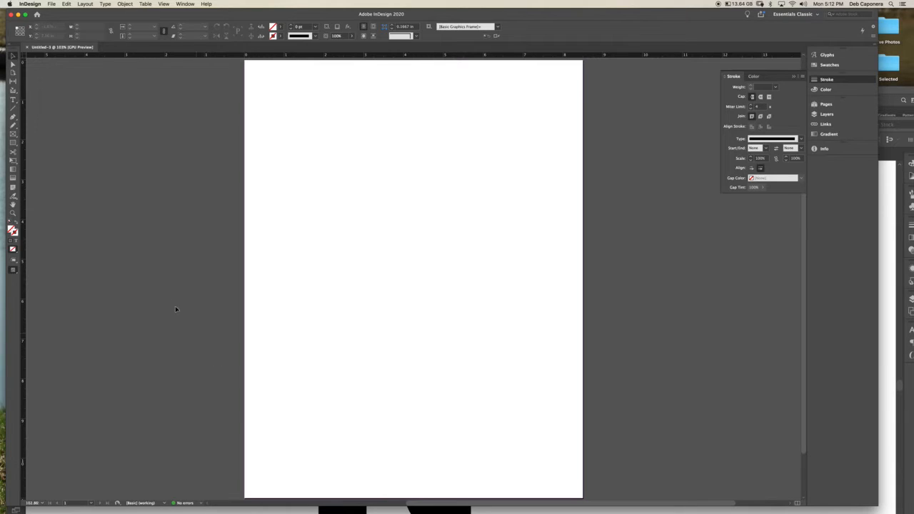
# - Place Awesome logo.tif from the Desktop on the upper part of the page, about 6.83 in wide by 4.42 in high
pyautogui.click(52, 4)
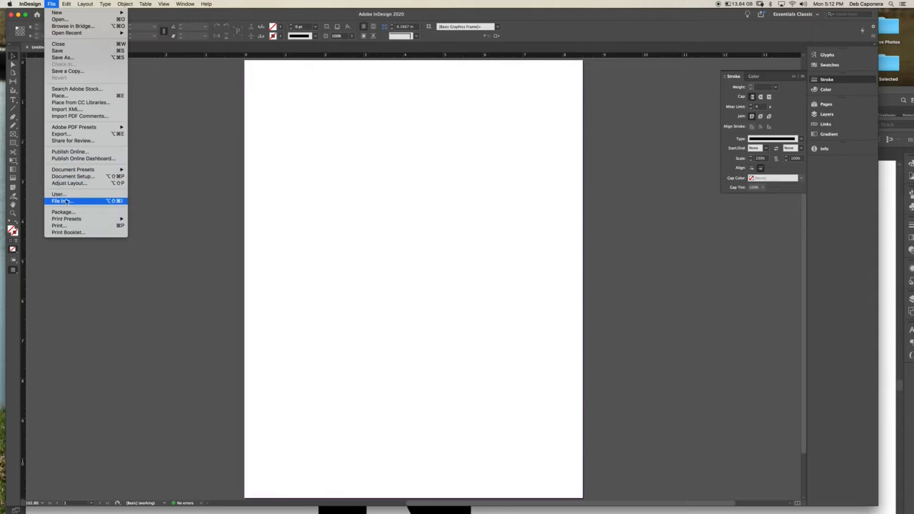
pyautogui.click(73, 97)
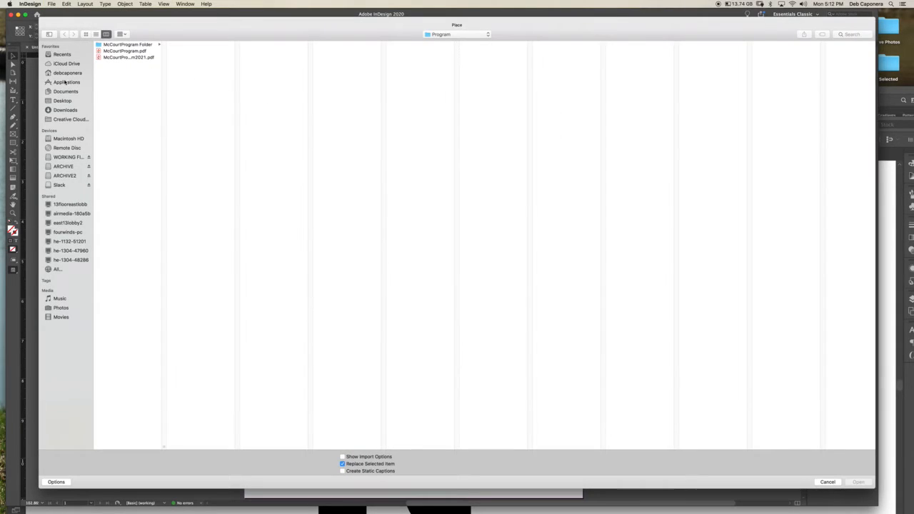
pyautogui.click(63, 101)
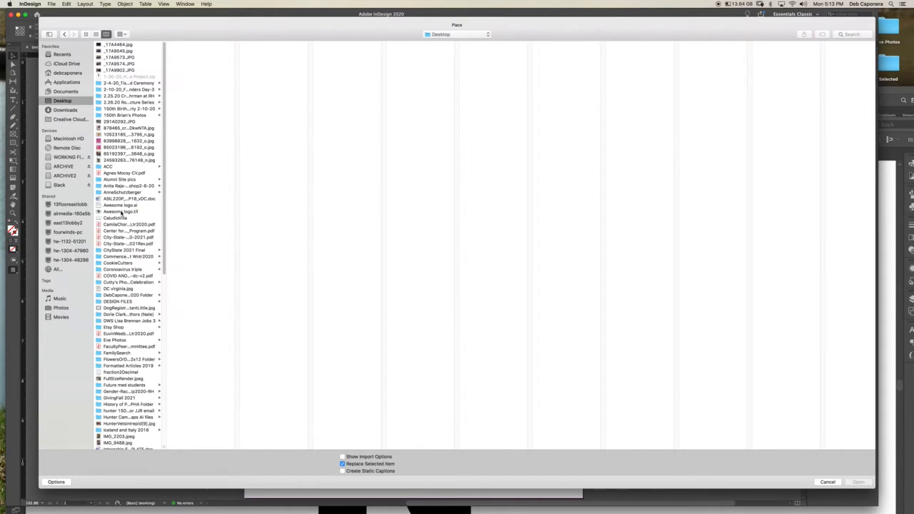
pyautogui.click(122, 213)
pyautogui.click(858, 482)
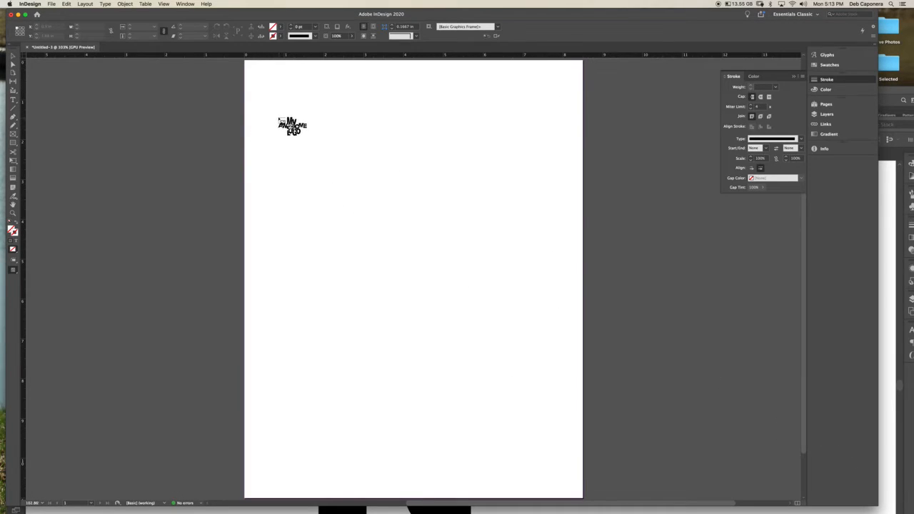
pyautogui.moveTo(268, 104); pyautogui.dragTo(542, 250)
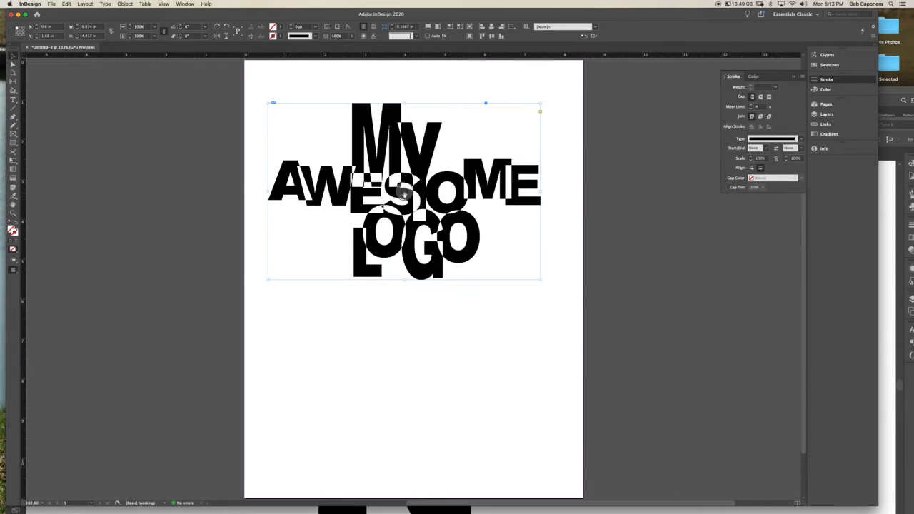
pyautogui.click(542, 156)
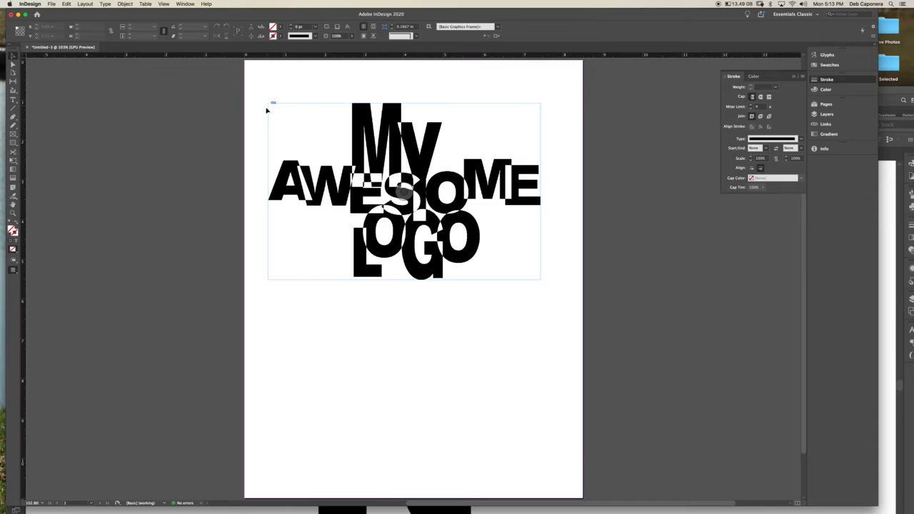
pyautogui.click(466, 107)
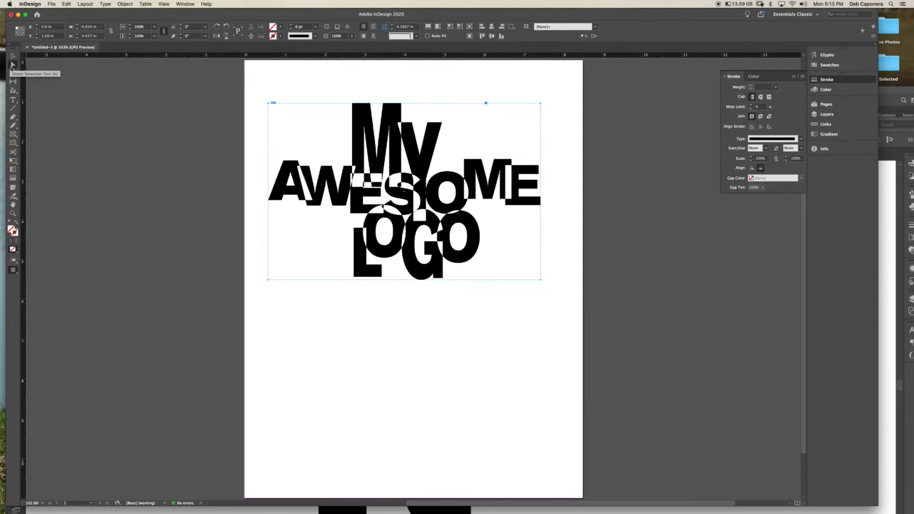
pyautogui.click(13, 65)
pyautogui.press('v')
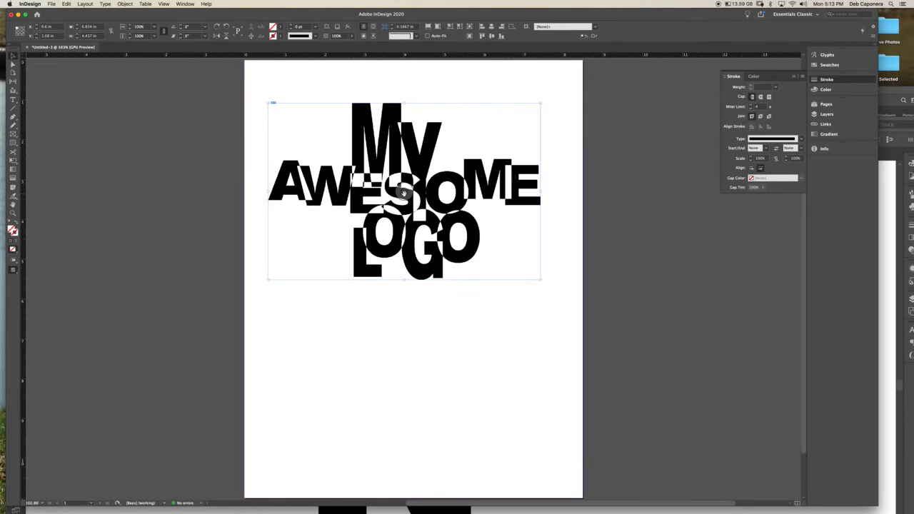
# - Select the placed bitmap image inside its frame and color the logo lettering with the C=0 M=100 Y=0 K=0 swatch
pyautogui.click(232, 95)
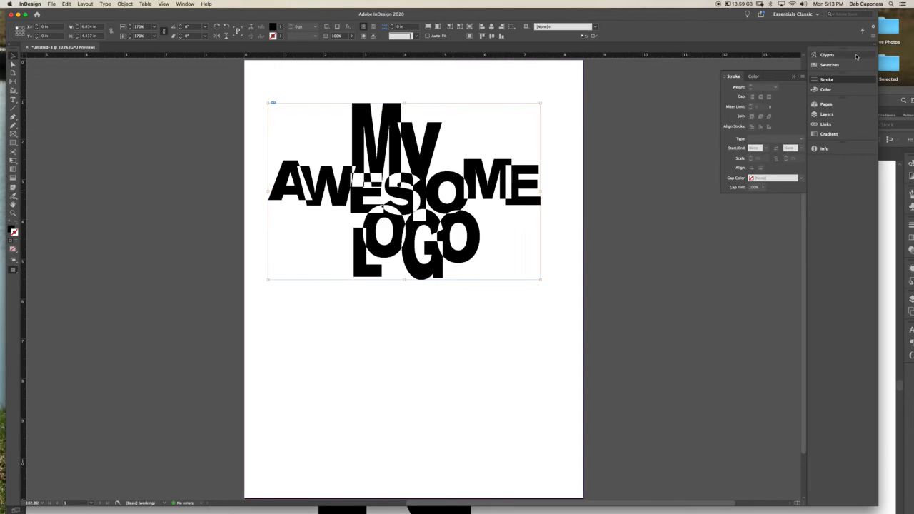
pyautogui.click(829, 64)
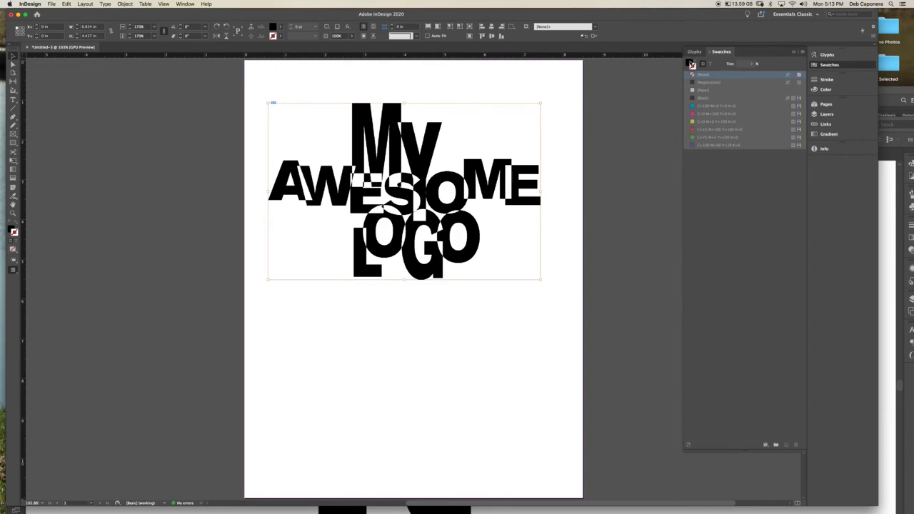
pyautogui.click(690, 63)
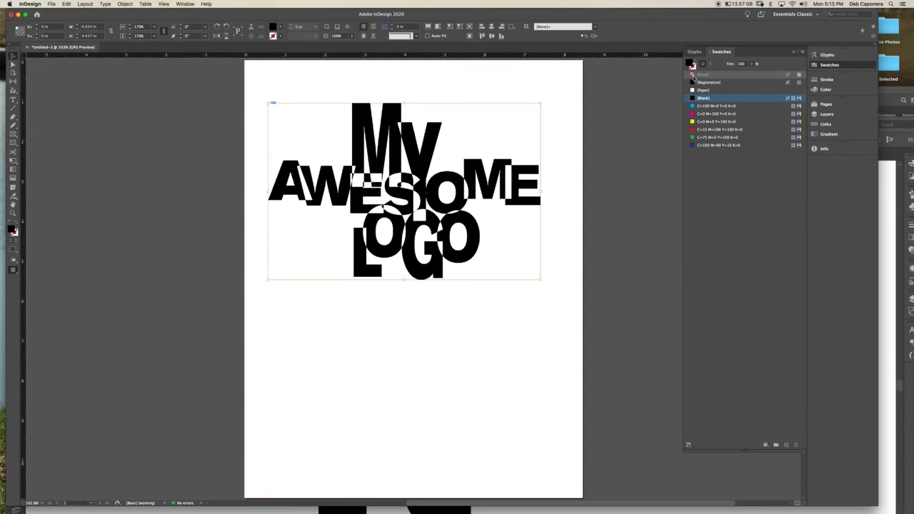
pyautogui.click(693, 114)
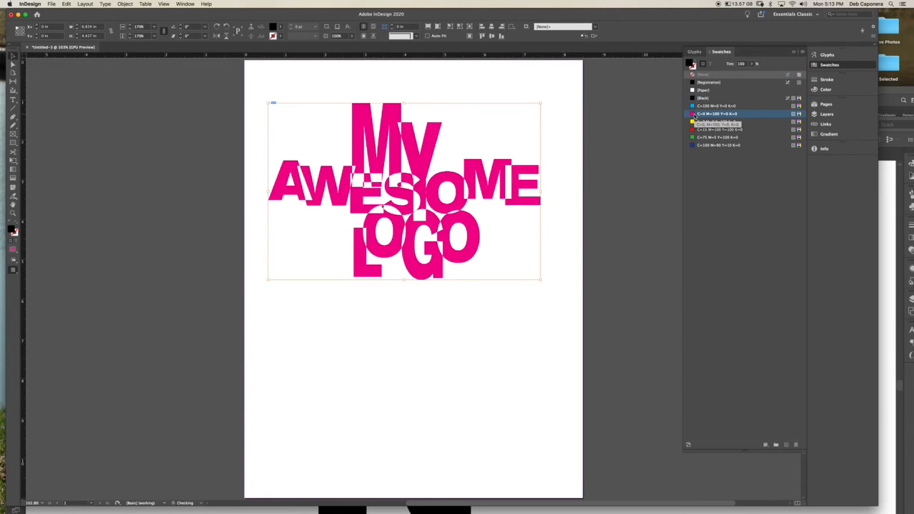
# - Select the logo's outer frame instead of its image and fill the background with the C=100 M=0 Y=0 K=0 swatch
pyautogui.click(307, 321)
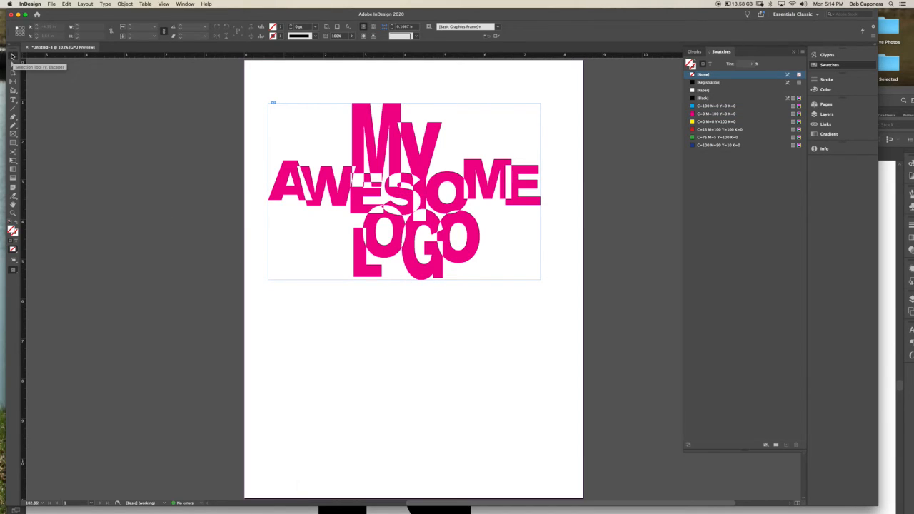
pyautogui.click(335, 280)
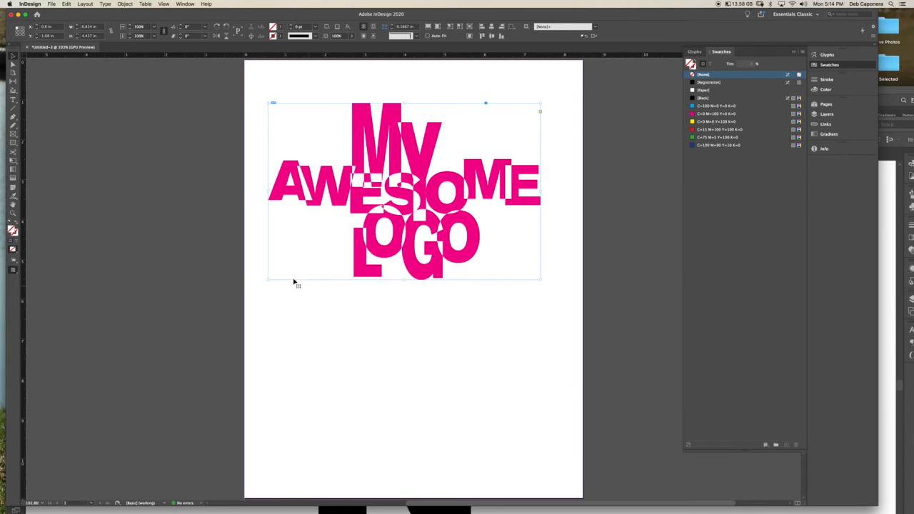
pyautogui.rightClick(301, 285)
pyautogui.click(461, 320)
pyautogui.click(707, 106)
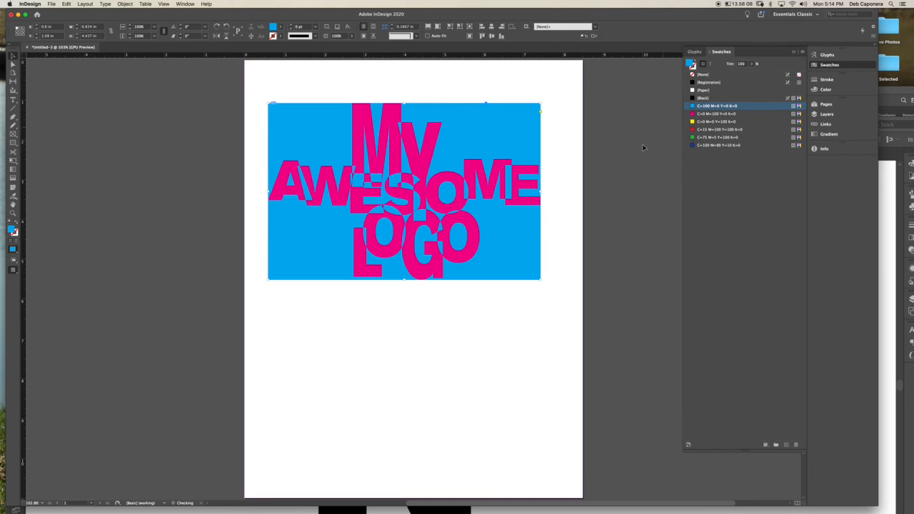